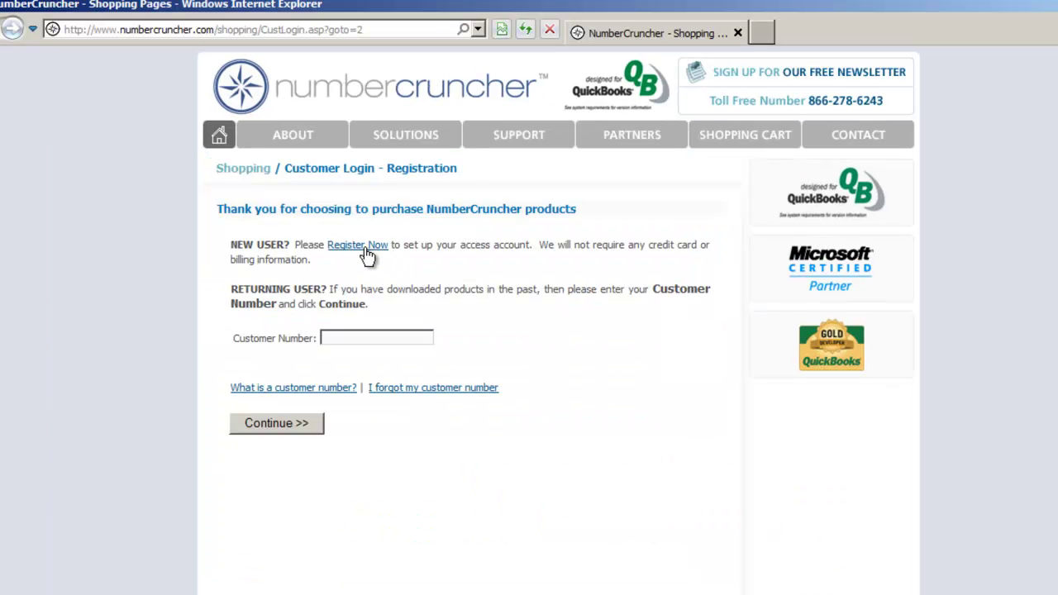
Follow the Register Now link to reach the Trial Download registration form for new users
{"action": "left_click", "coordinate": [365, 249]}
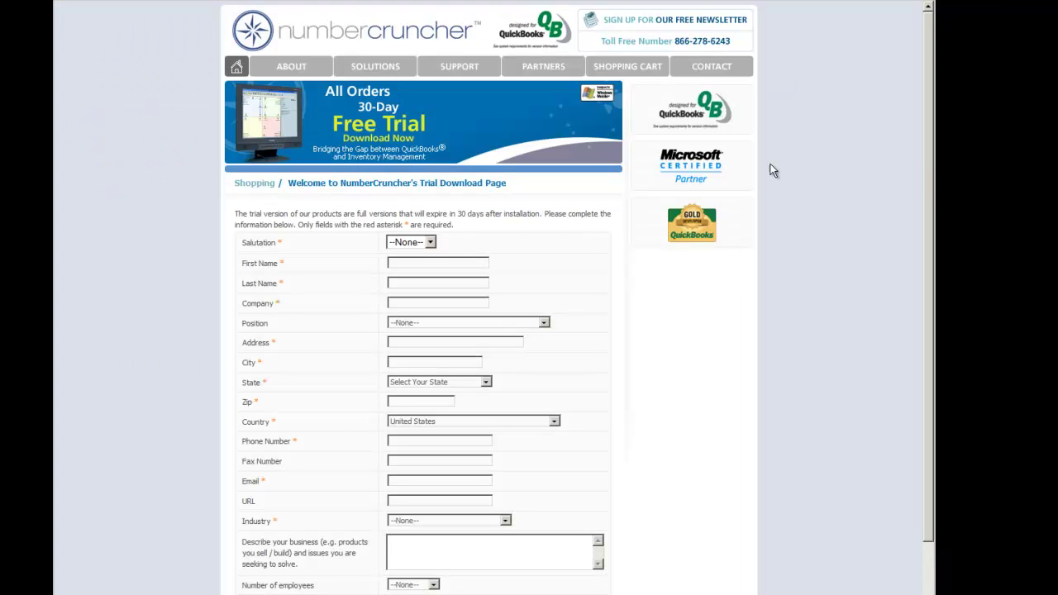
{"action": "left_click_drag", "start_coordinate": [926, 160], "coordinate": [929, 208]}
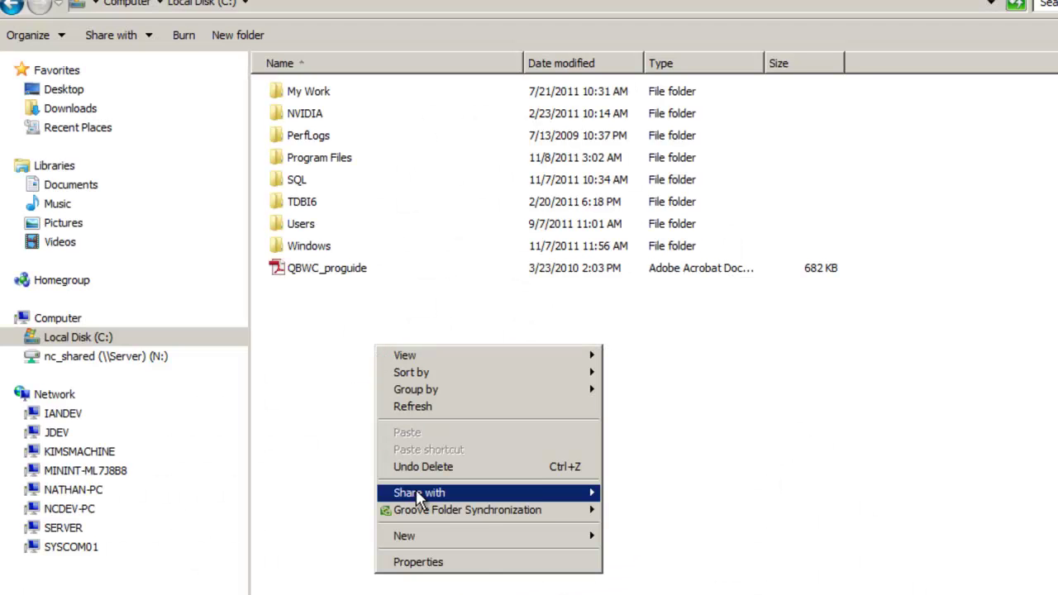
Create a new folder named 'AO Data' on Local Disk (C:)
{"action": "mouse_move", "coordinate": [417, 537]}
{"action": "left_click", "coordinate": [621, 535]}
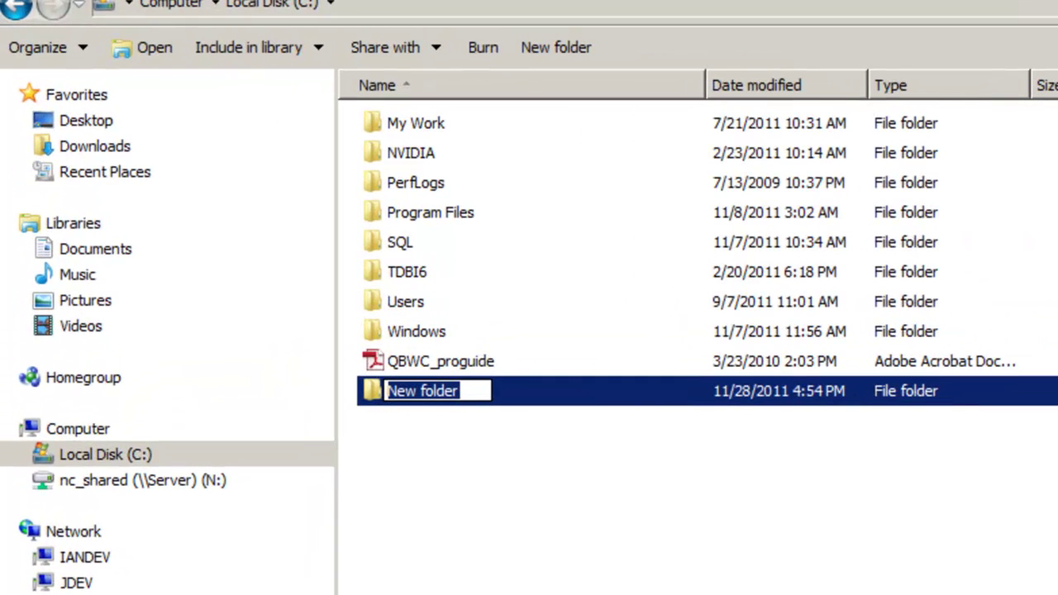
{"action": "type", "text": "A"}
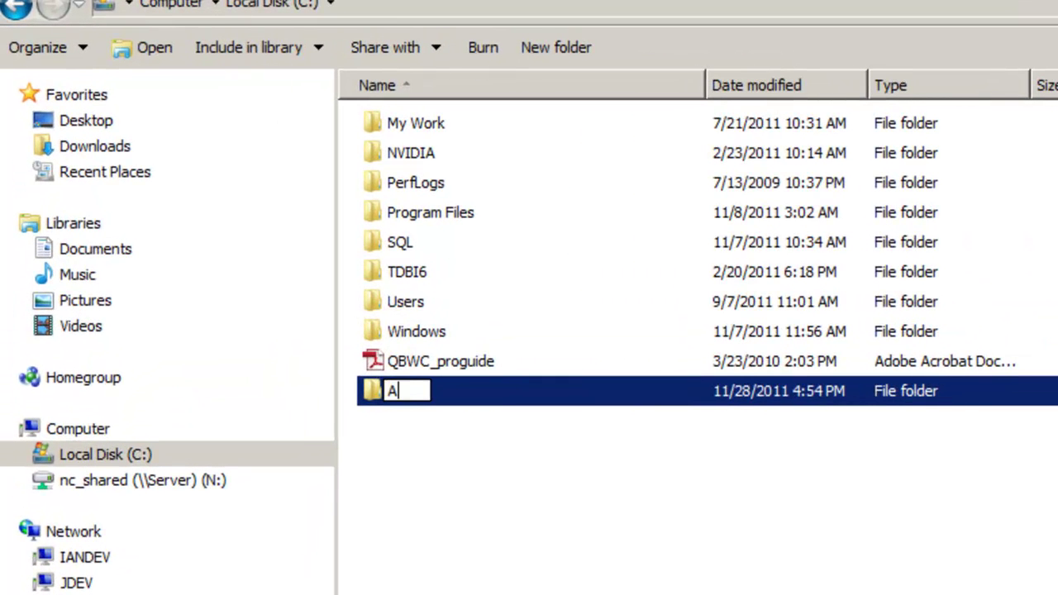
{"action": "type", "text": "O Data"}
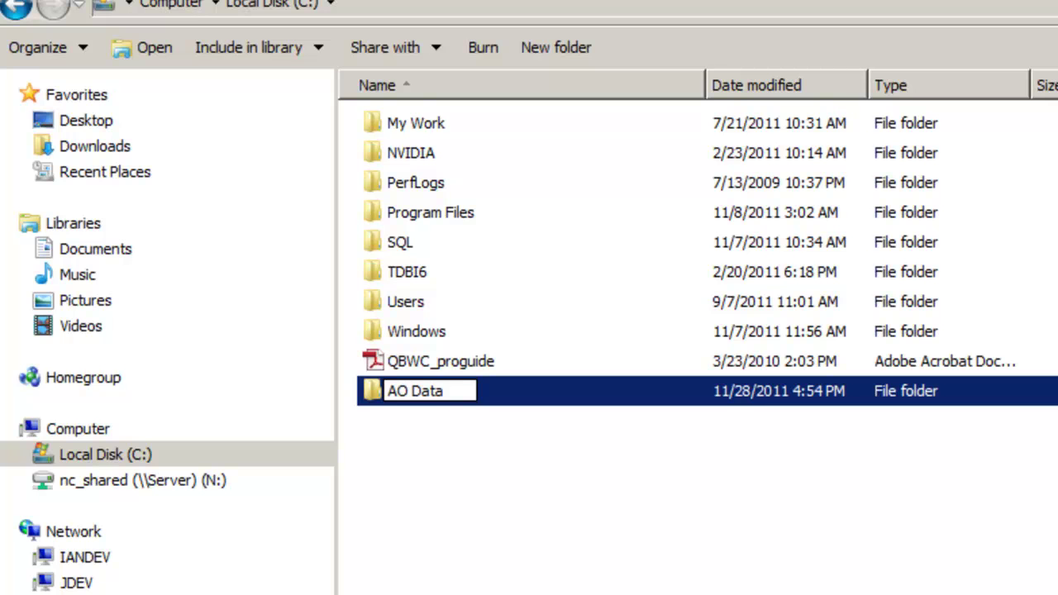
{"action": "key", "text": "Return"}
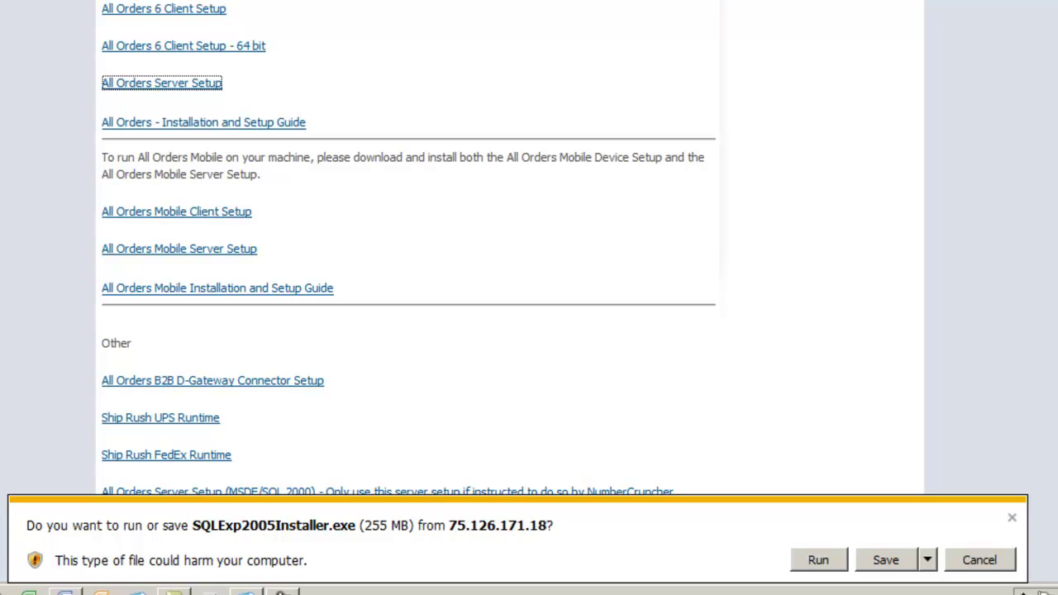
Run the All Orders Server Setup download despite the unverified publisher warning
{"action": "key", "text": "alt+r"}
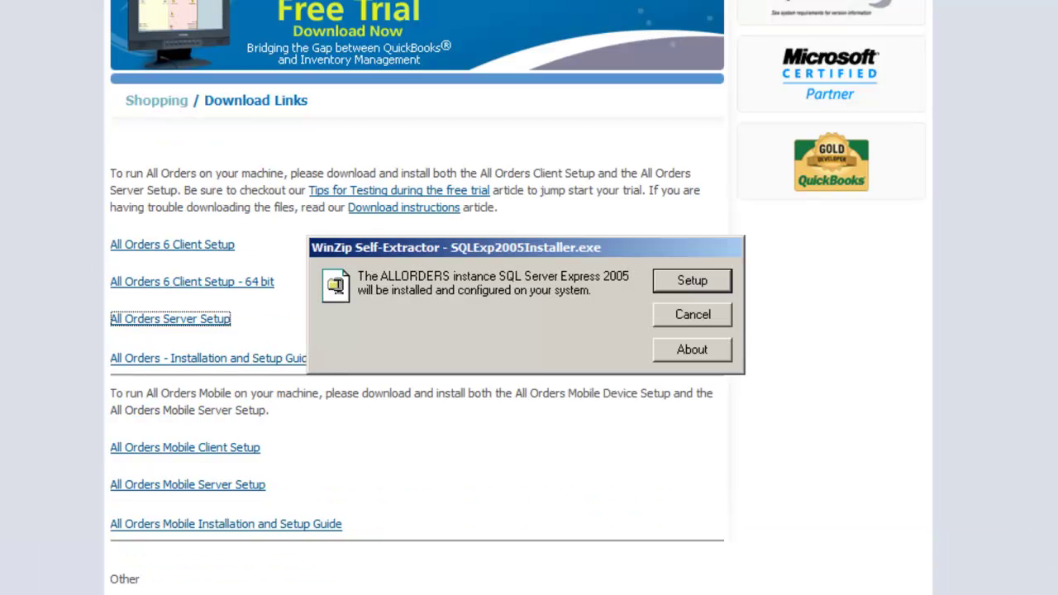
{"action": "key", "text": "Return"}
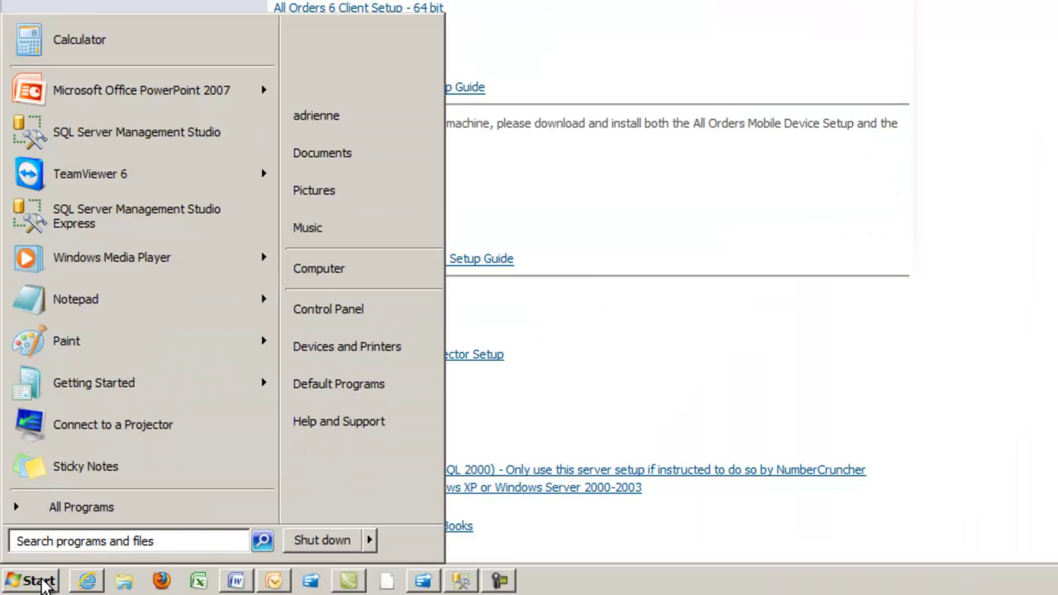
Review the installed programs under Start > All Programs
{"action": "left_click", "coordinate": [86, 507]}
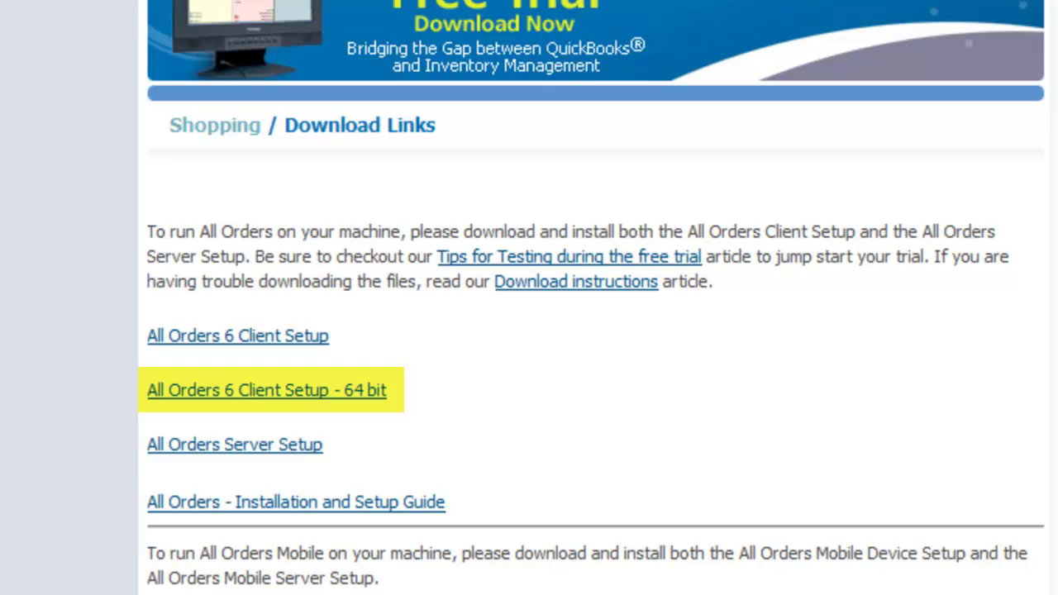
Open the Computer's System Properties to read the 32-bit or 64-bit system type
{"action": "left_click", "coordinate": [64, 574]}
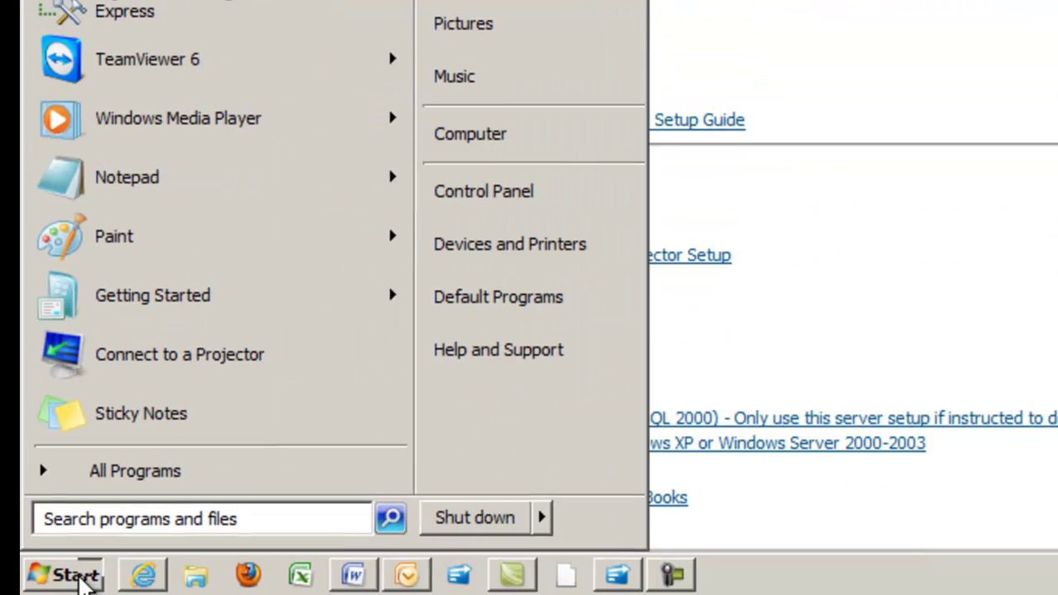
{"action": "right_click", "coordinate": [489, 148]}
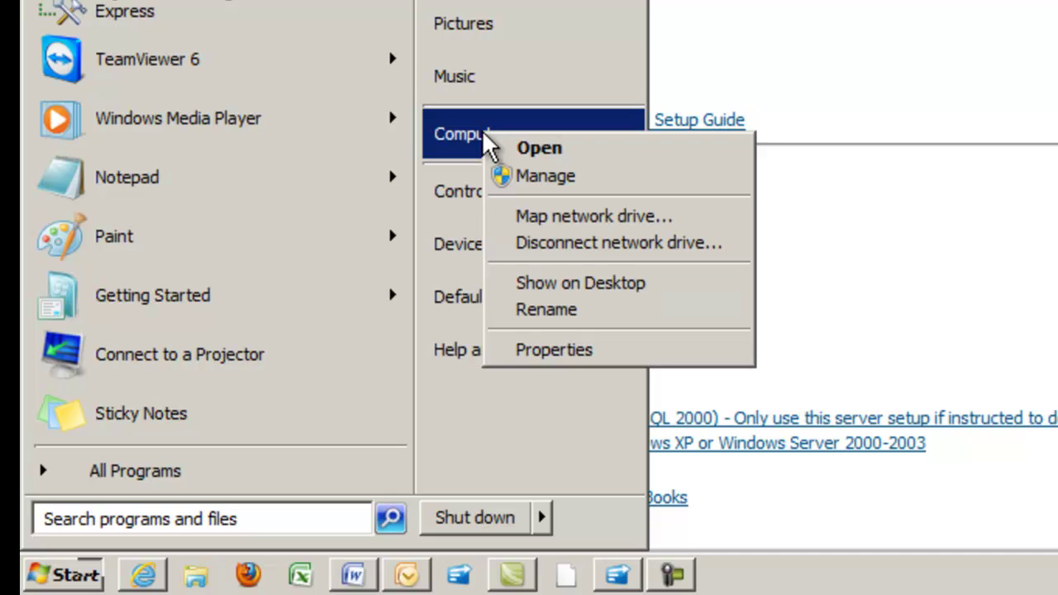
{"action": "left_click", "coordinate": [555, 351]}
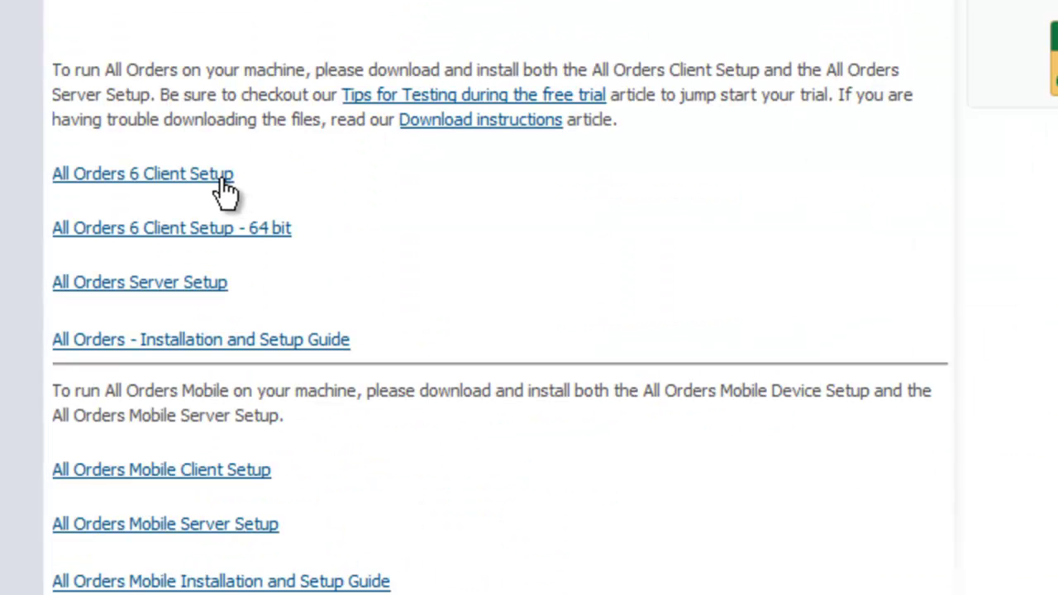
Download and launch the 32-bit All Orders 6 Client Setup, accepting the publisher warning
{"action": "left_click", "coordinate": [224, 187]}
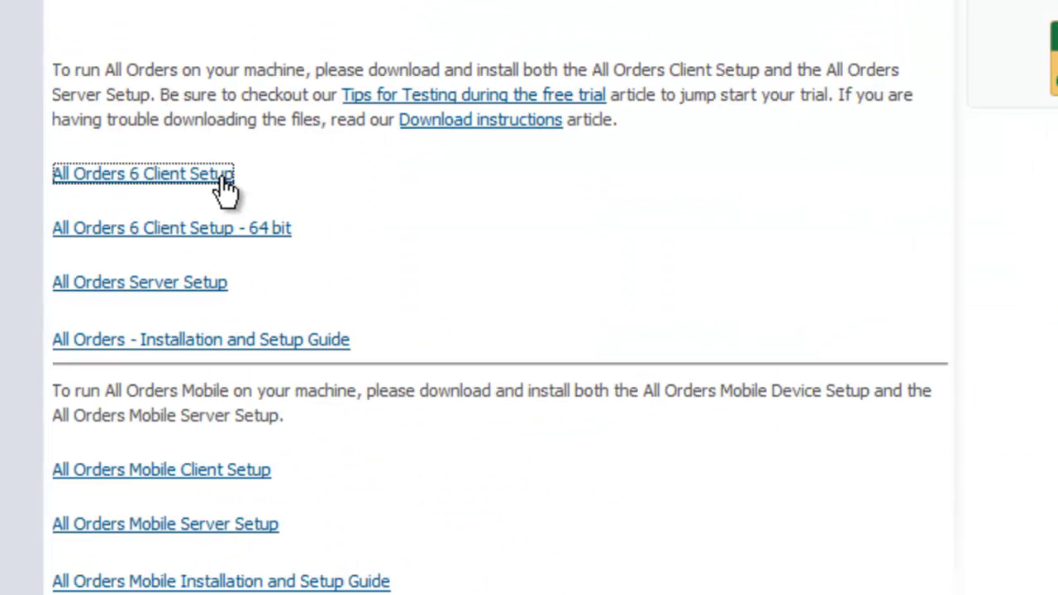
{"action": "left_click", "coordinate": [817, 569]}
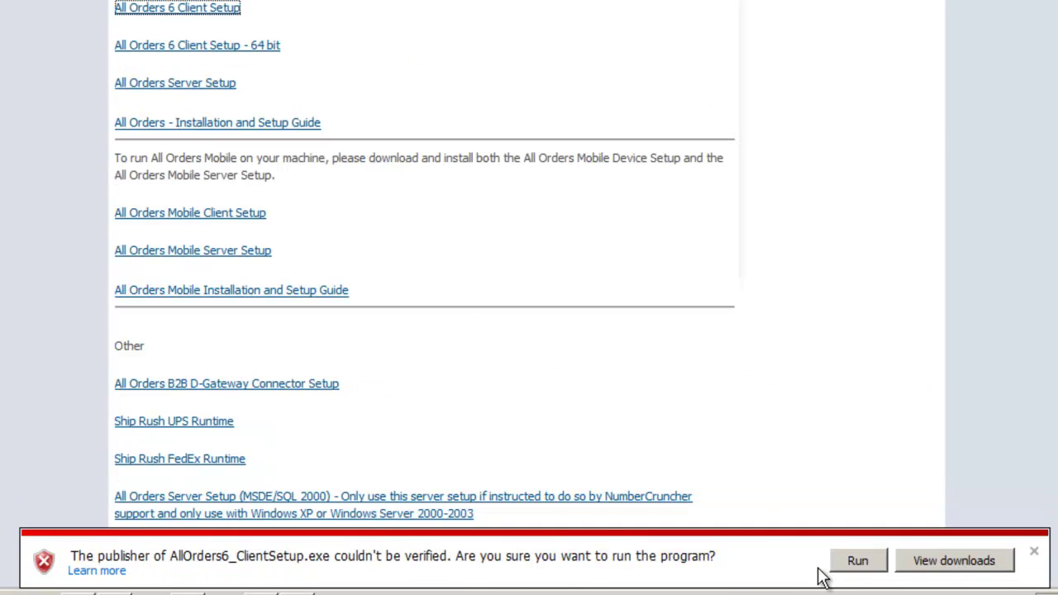
{"action": "left_click", "coordinate": [857, 561]}
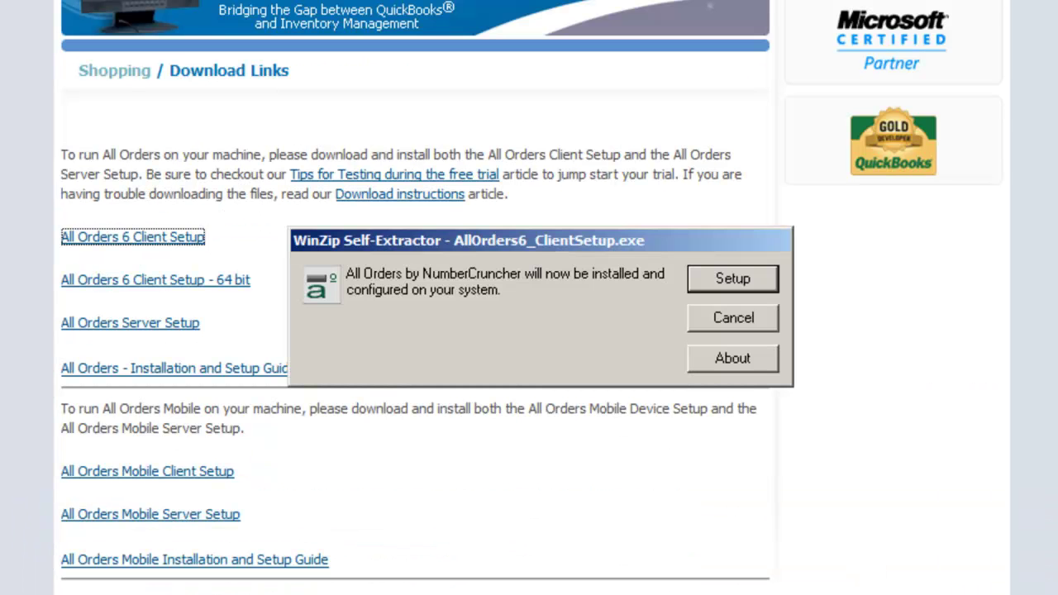
{"action": "left_click", "coordinate": [760, 276]}
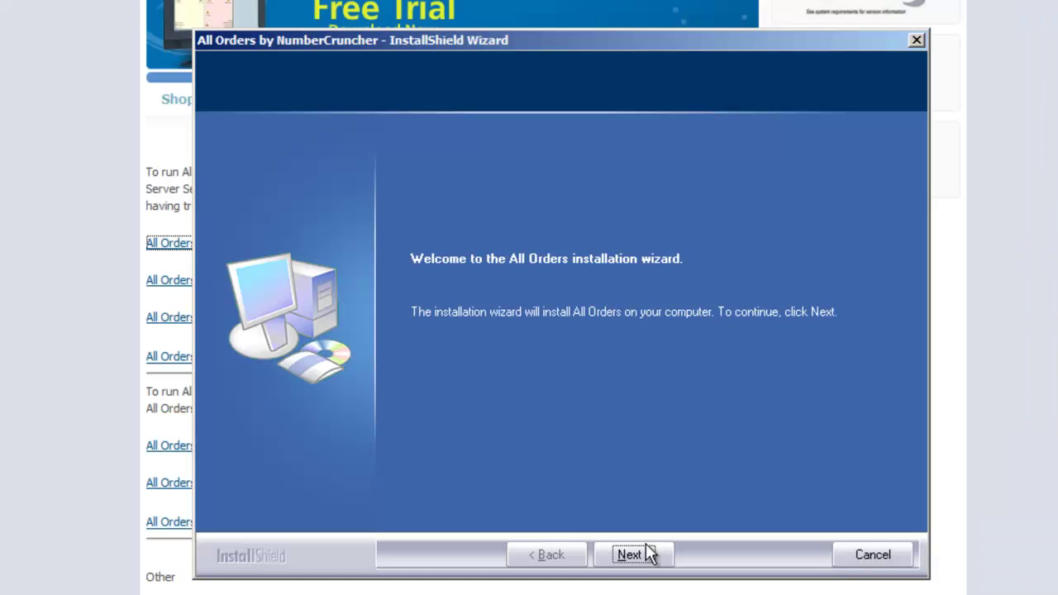
Accept the licence, enter company name NumberCruncher, keep the default destination and install
{"action": "left_click", "coordinate": [634, 554]}
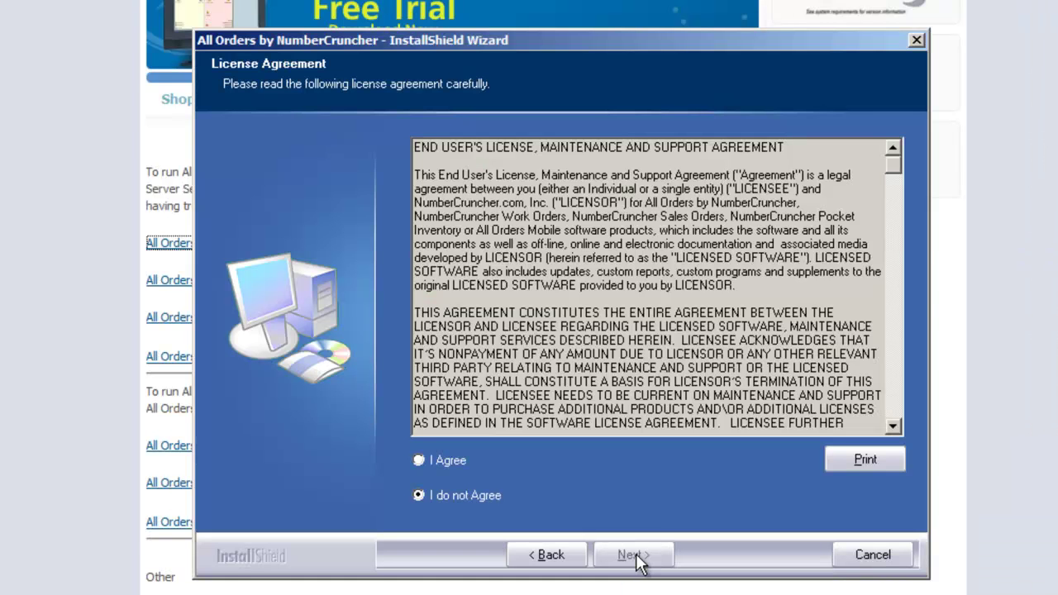
{"action": "left_click", "coordinate": [419, 461]}
{"action": "left_click", "coordinate": [653, 559]}
{"action": "left_click", "coordinate": [470, 281]}
{"action": "type", "text": "NumberCruncher"}
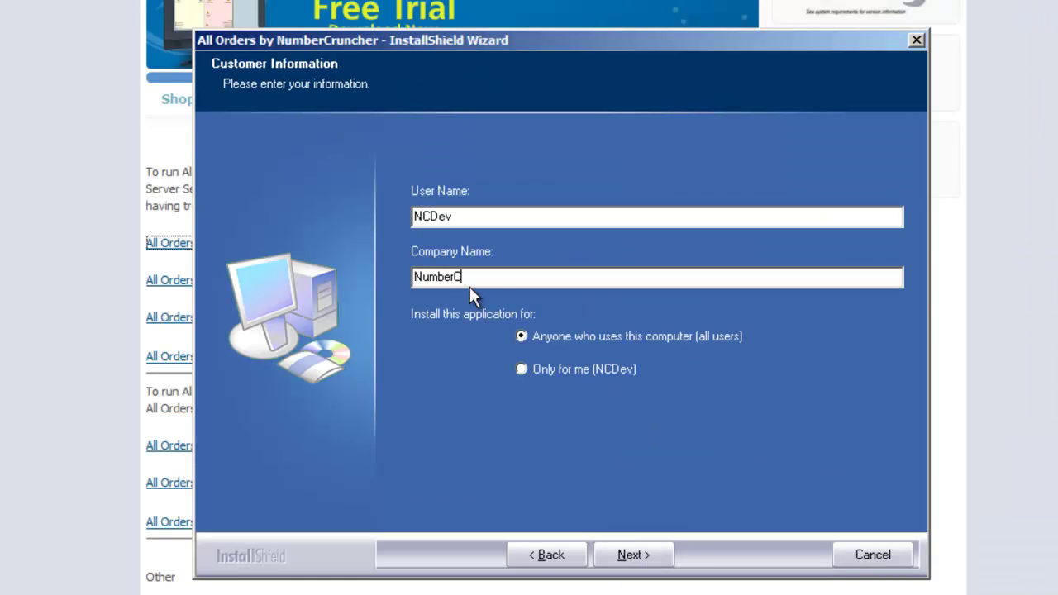
{"action": "left_click", "coordinate": [643, 556]}
{"action": "left_click", "coordinate": [643, 559]}
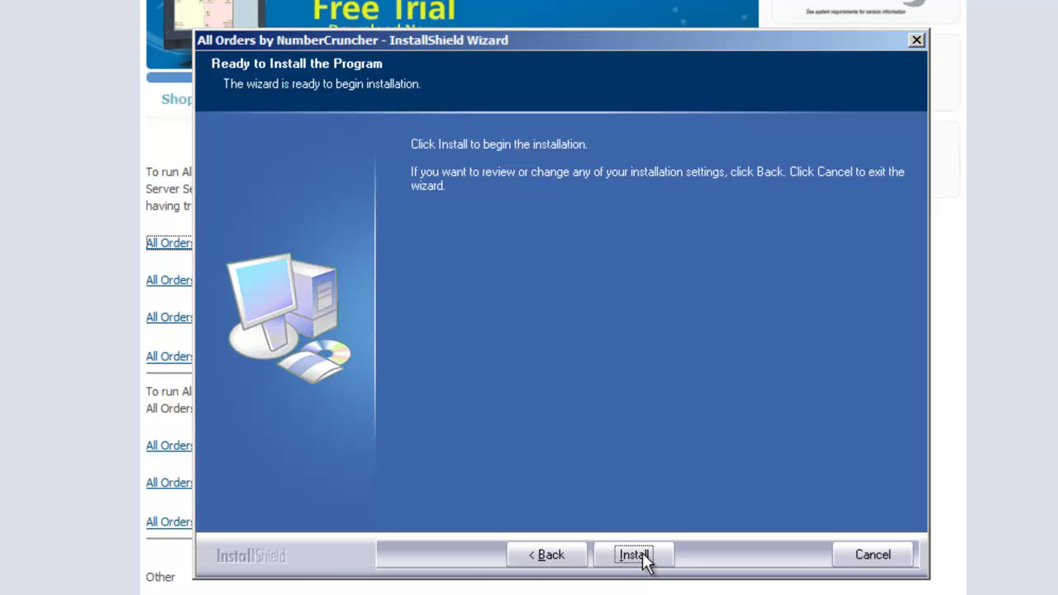
{"action": "left_click", "coordinate": [644, 562]}
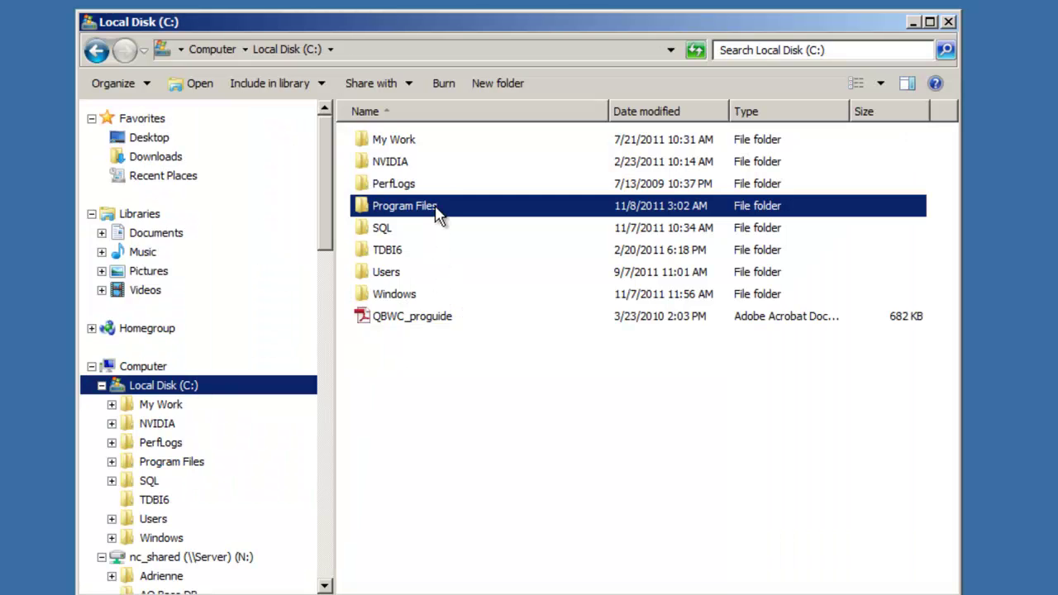
Browse to Program Files > NumberCruncher > All Orders on Local Disk (C:)
{"action": "double_click", "coordinate": [438, 213]}
{"action": "scroll", "coordinate": [453, 251], "scroll_direction": "down", "scroll_amount": 8}
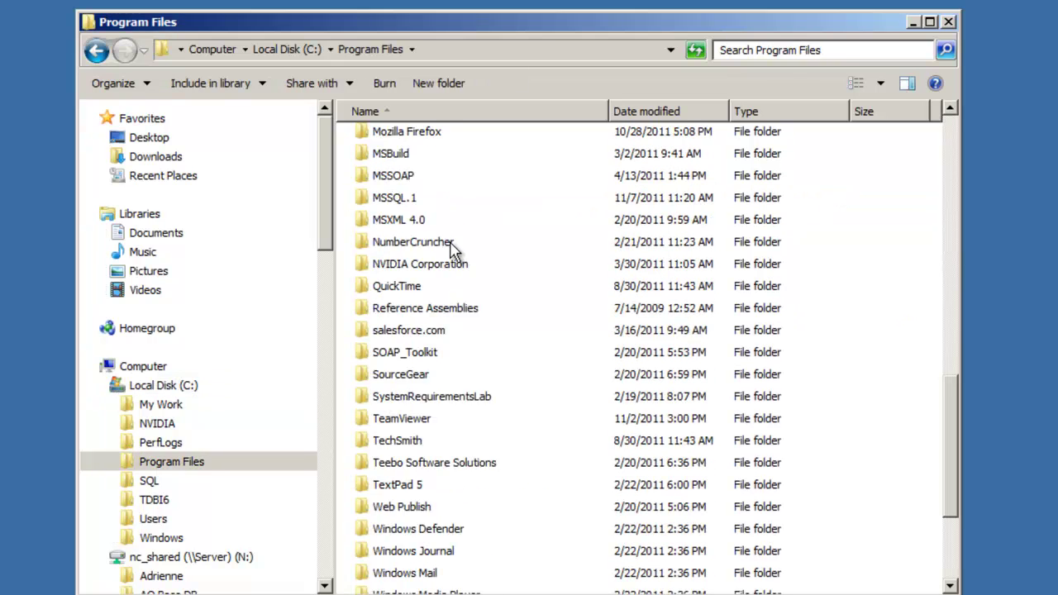
{"action": "double_click", "coordinate": [453, 244]}
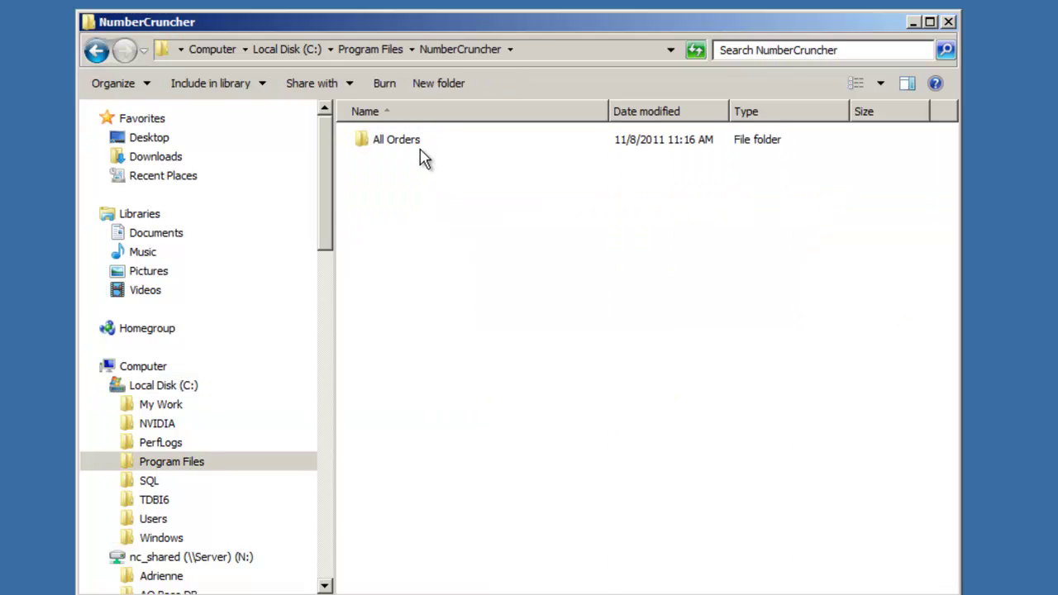
{"action": "double_click", "coordinate": [420, 147]}
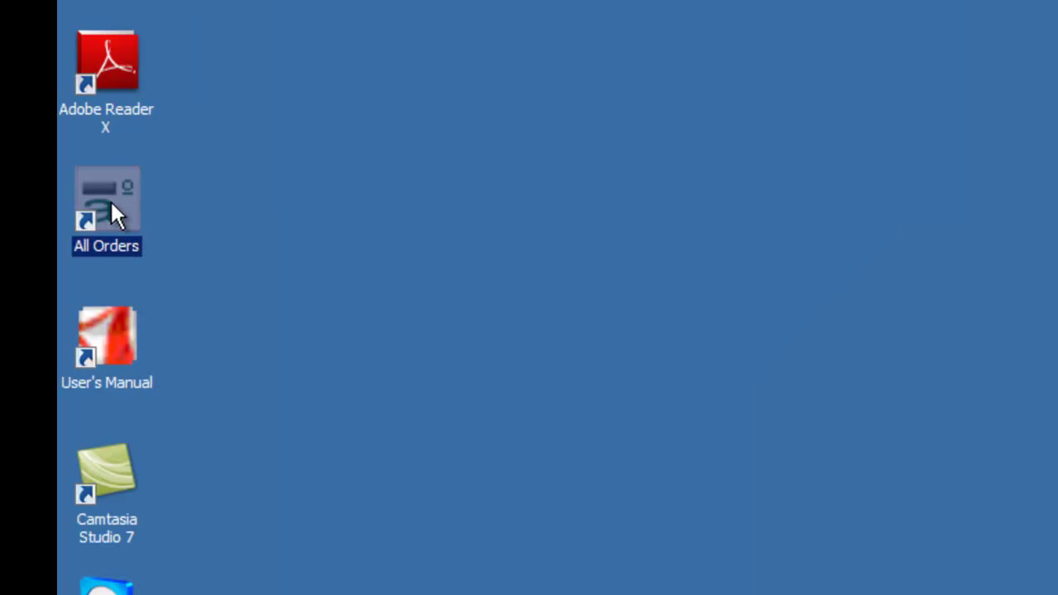
Launch All Orders from the desktop shortcut and continue past the Set Up Wizard welcome page
{"action": "double_click", "coordinate": [110, 202]}
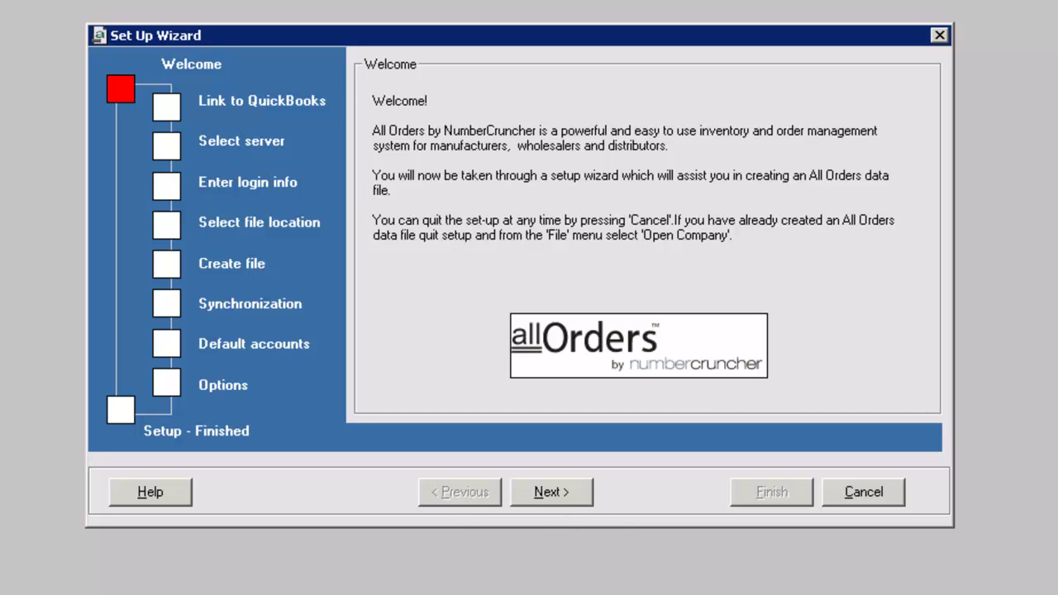
{"action": "left_click", "coordinate": [553, 499]}
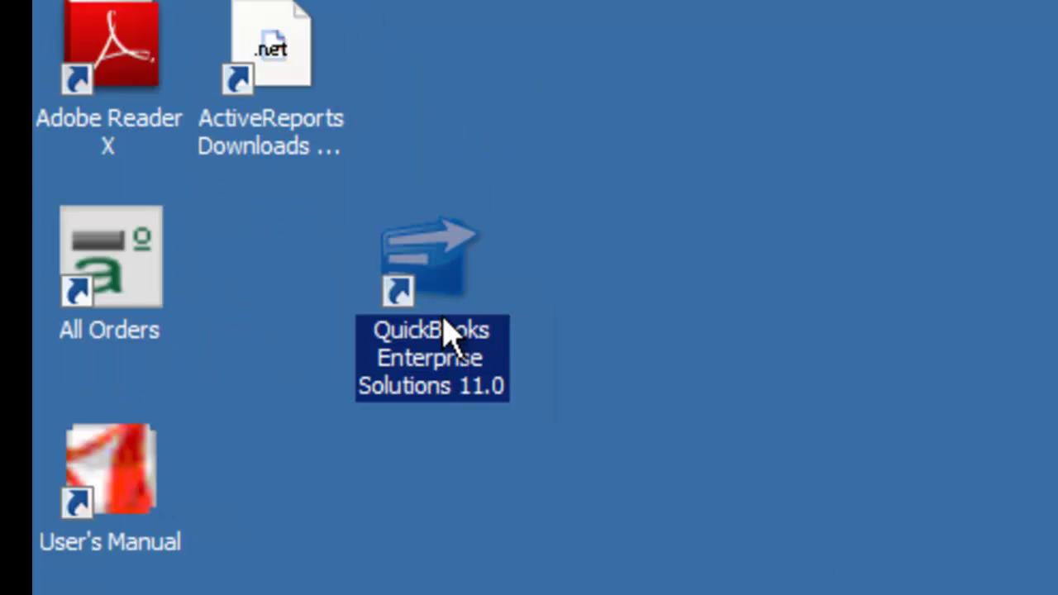
Log in to QuickBooks as Admin and allow All Orders access whenever the company file is open
{"action": "double_click", "coordinate": [447, 332]}
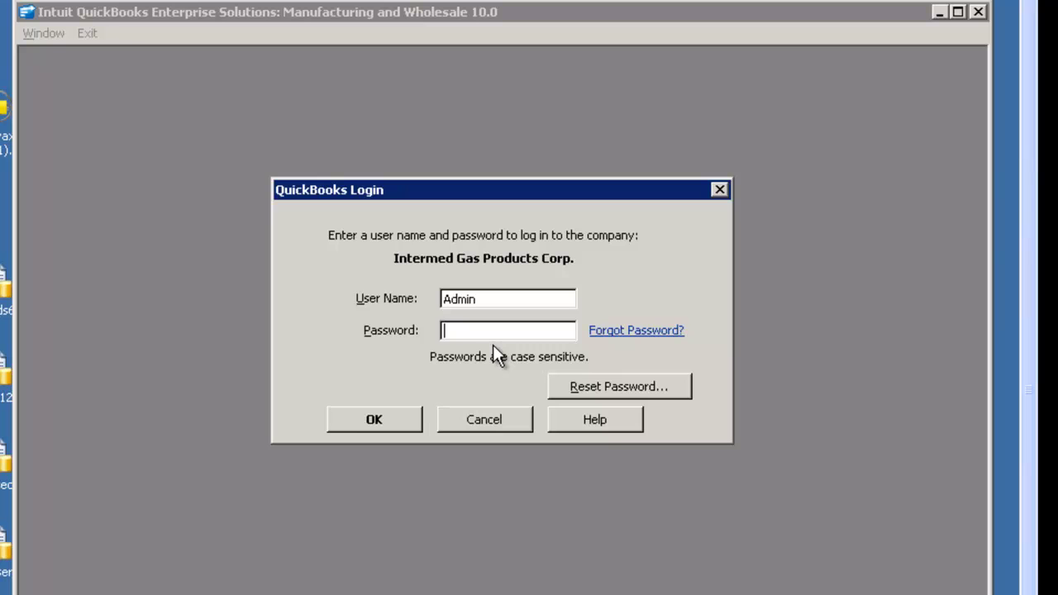
{"action": "type", "text": "12"}
{"action": "key", "text": "Return"}
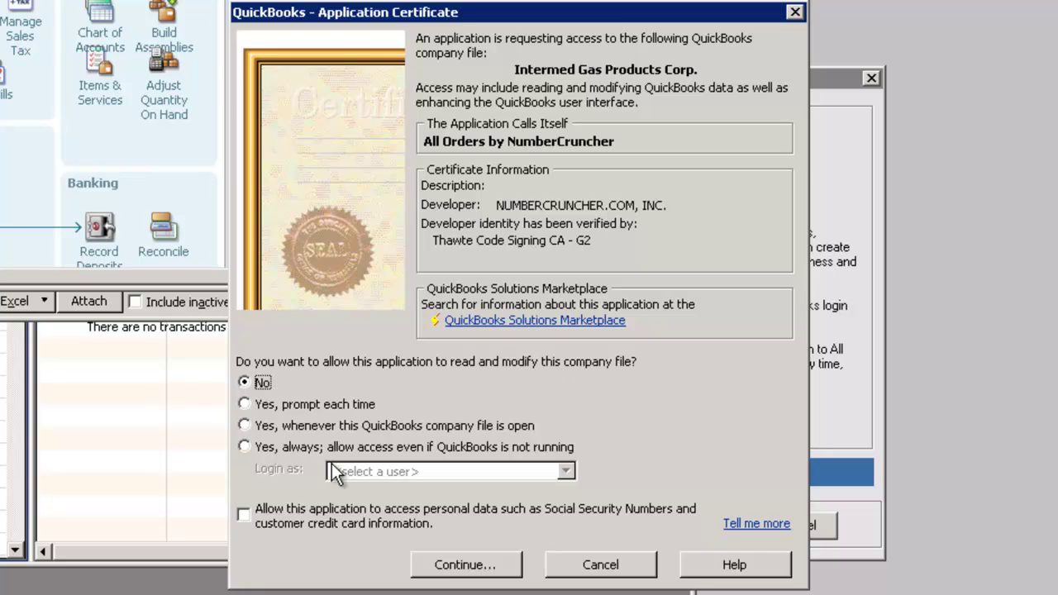
{"action": "left_click", "coordinate": [245, 425]}
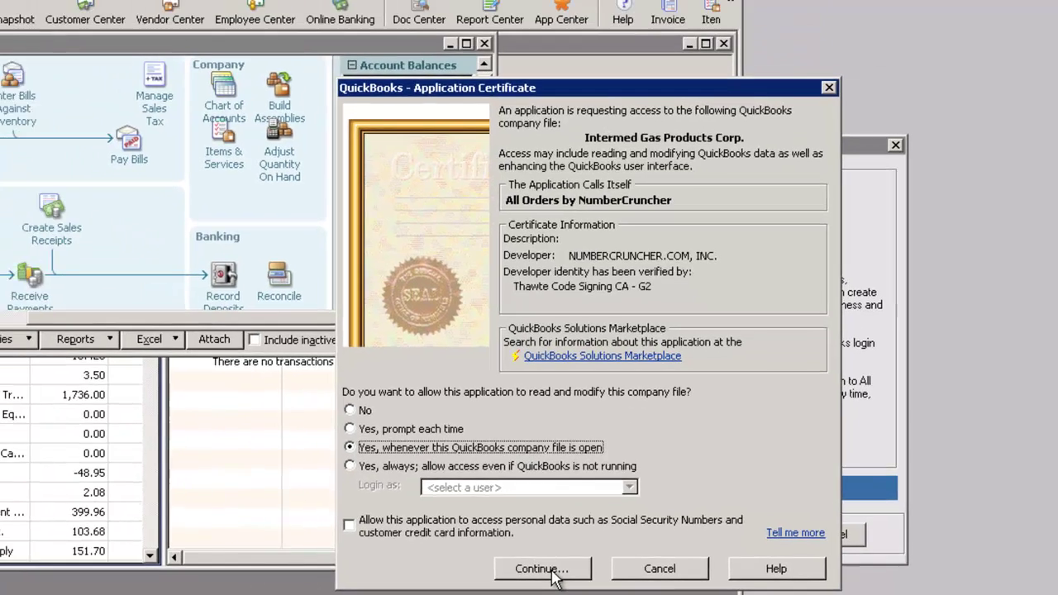
{"action": "left_click", "coordinate": [487, 565]}
{"action": "left_click", "coordinate": [223, 286]}
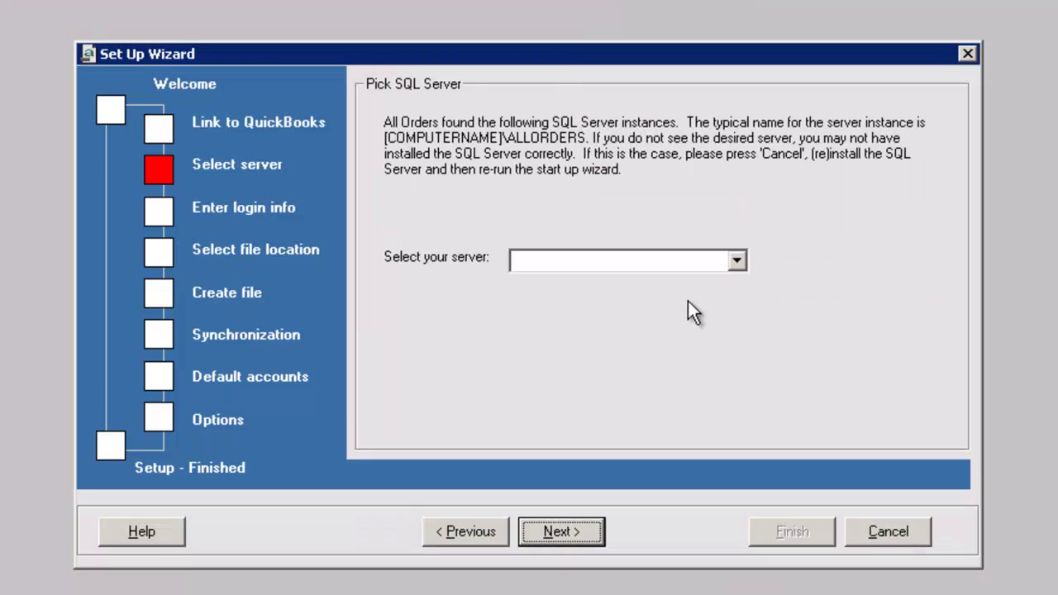
Pick SERVER\ALLORDERS from the server list and continue to the data file step
{"action": "left_click", "coordinate": [737, 260]}
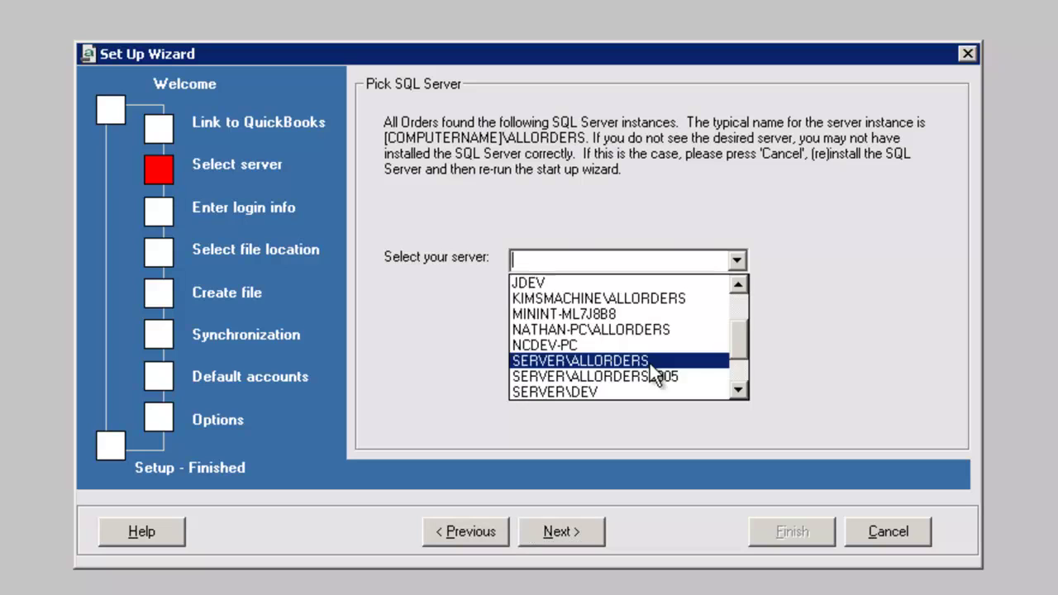
{"action": "left_click", "coordinate": [650, 364]}
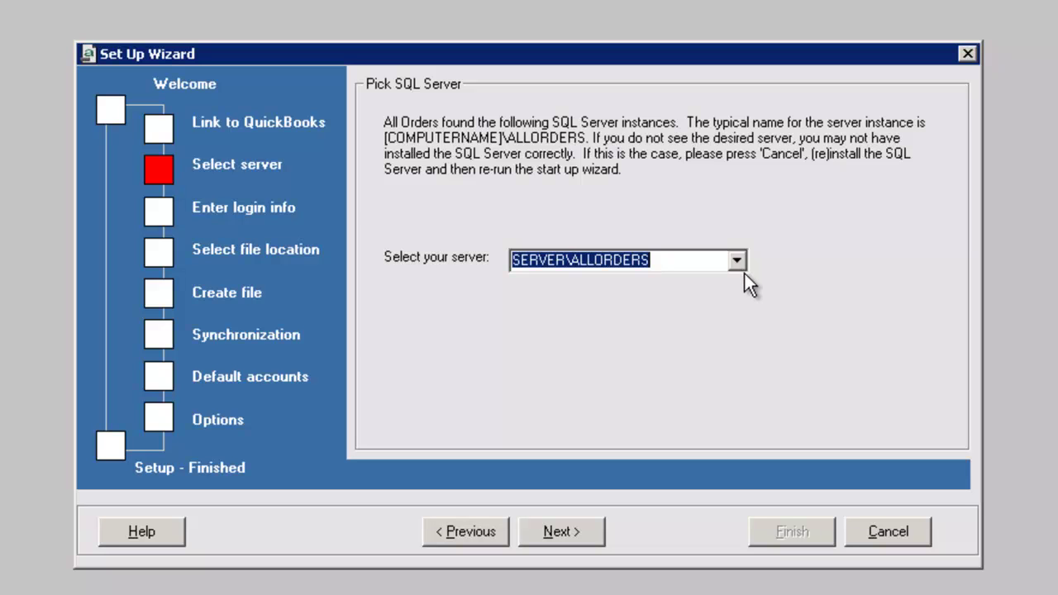
{"action": "left_click", "coordinate": [561, 532]}
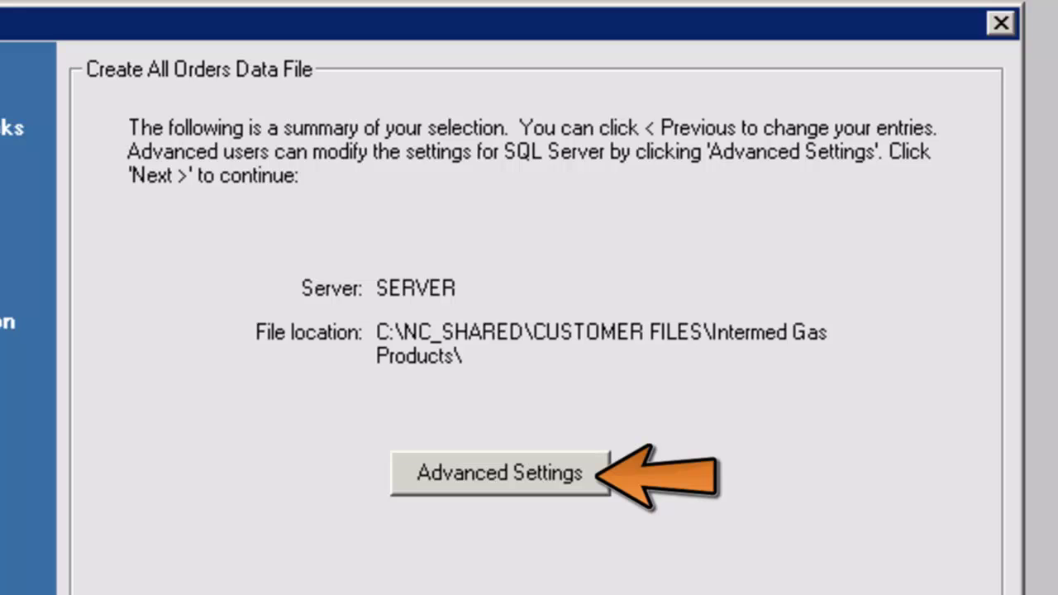
Accept the data file summary with Advanced Settings left at their defaults
{"action": "left_click", "coordinate": [565, 518]}
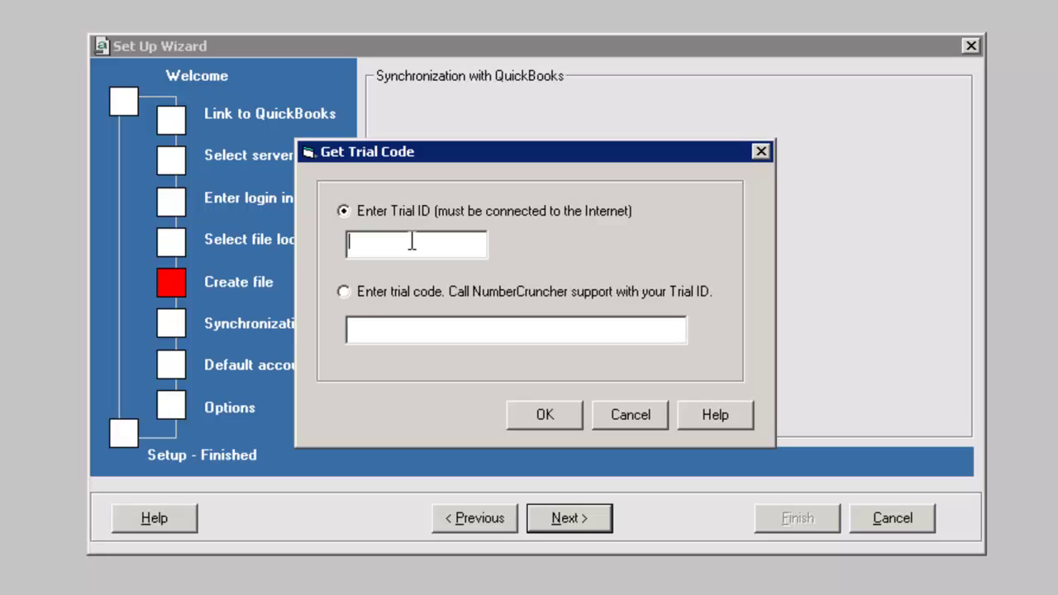
Paste the emailed Trial ID, submit it, and acknowledge the 34 remaining trial days
{"action": "right_click", "coordinate": [410, 239]}
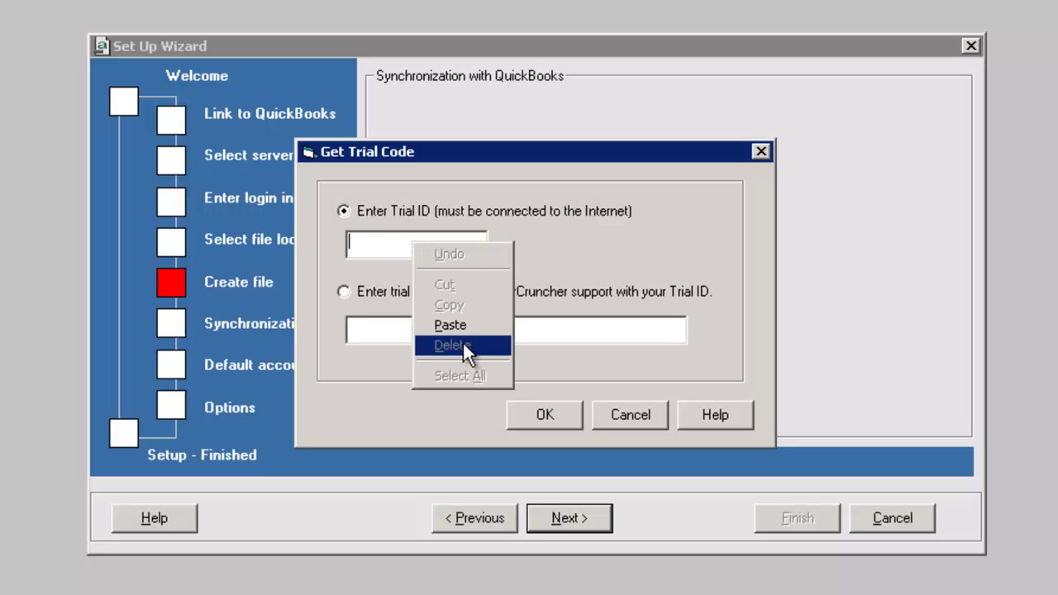
{"action": "left_click", "coordinate": [454, 325]}
{"action": "left_click", "coordinate": [574, 419]}
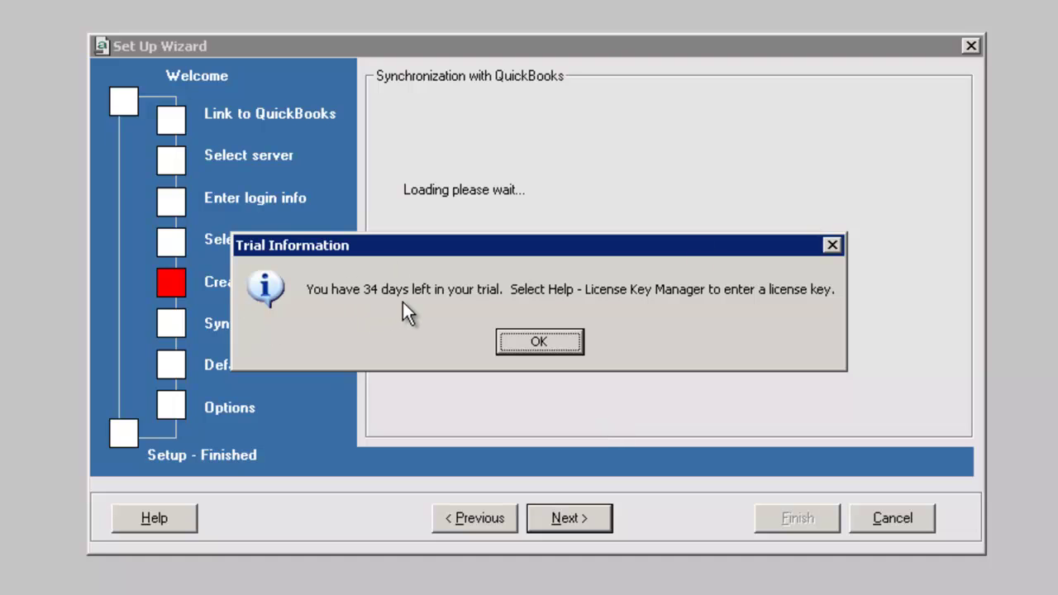
{"action": "left_click", "coordinate": [529, 341]}
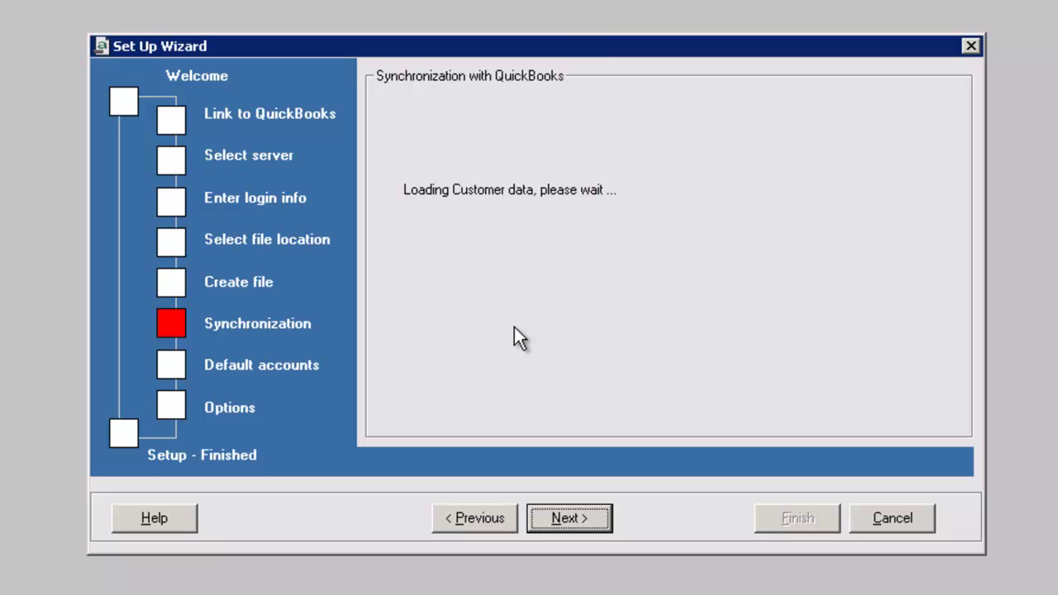
Keep Sales Income and Cost of Goods Sold; choose INVENTORY for Asset and Uncategorized Expenses for Expense
{"action": "left_click", "coordinate": [504, 216]}
{"action": "left_click", "coordinate": [581, 170]}
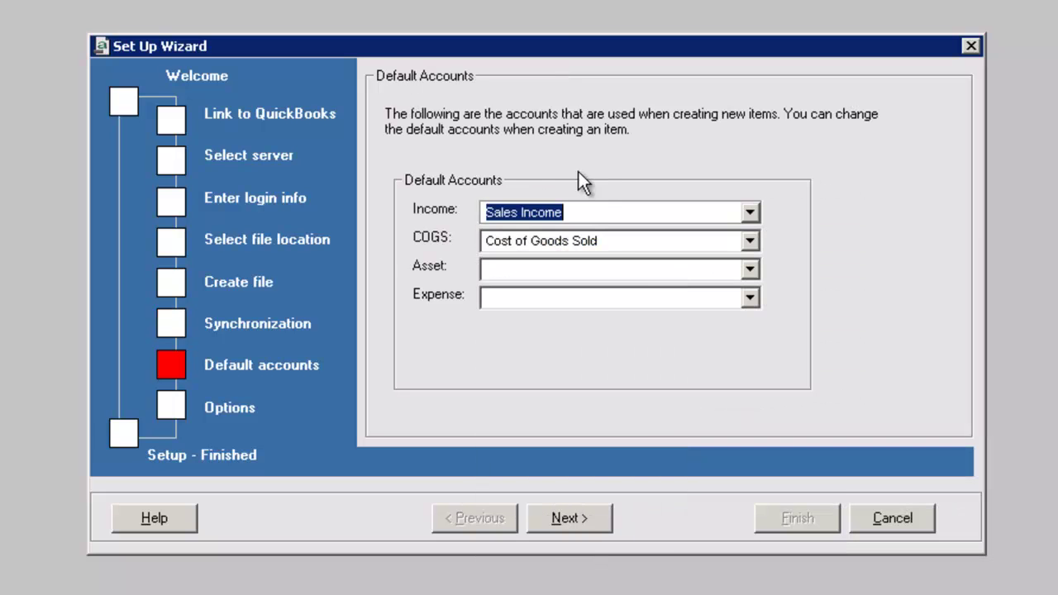
{"action": "left_click", "coordinate": [758, 249]}
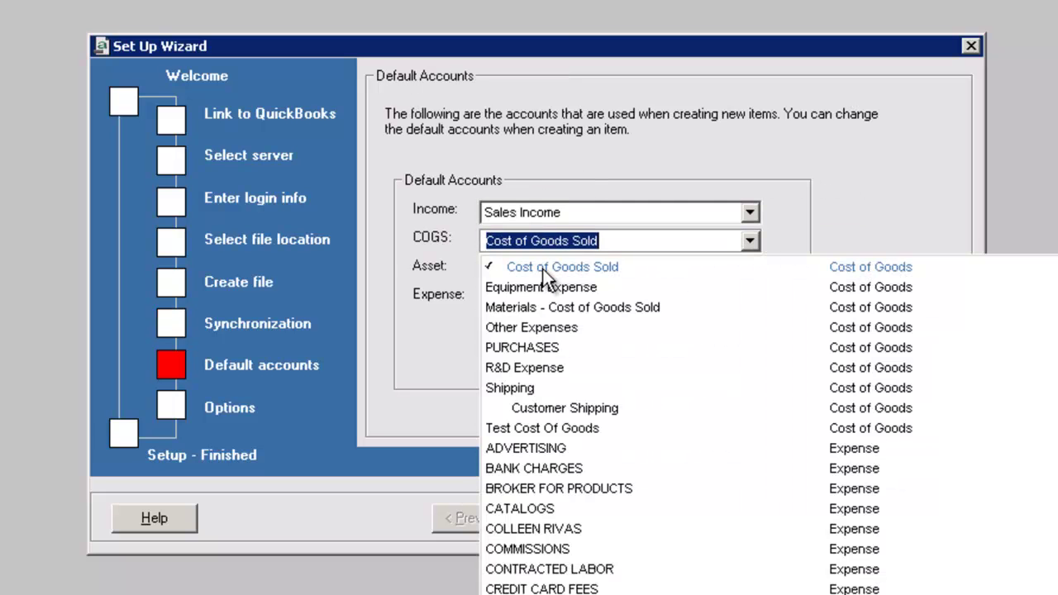
{"action": "left_click", "coordinate": [823, 146]}
{"action": "left_click", "coordinate": [737, 277]}
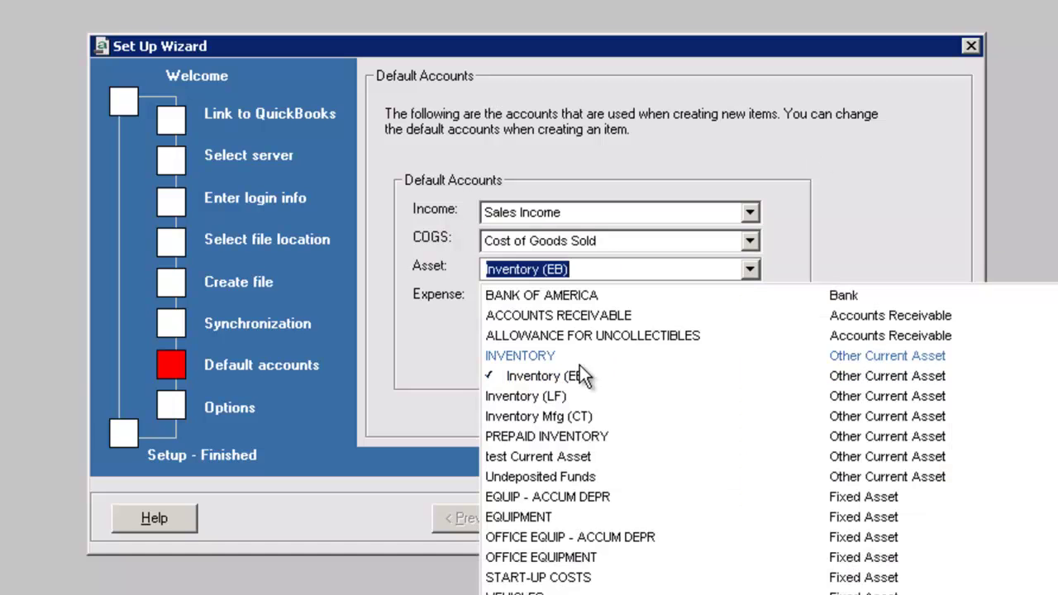
{"action": "left_click", "coordinate": [553, 358]}
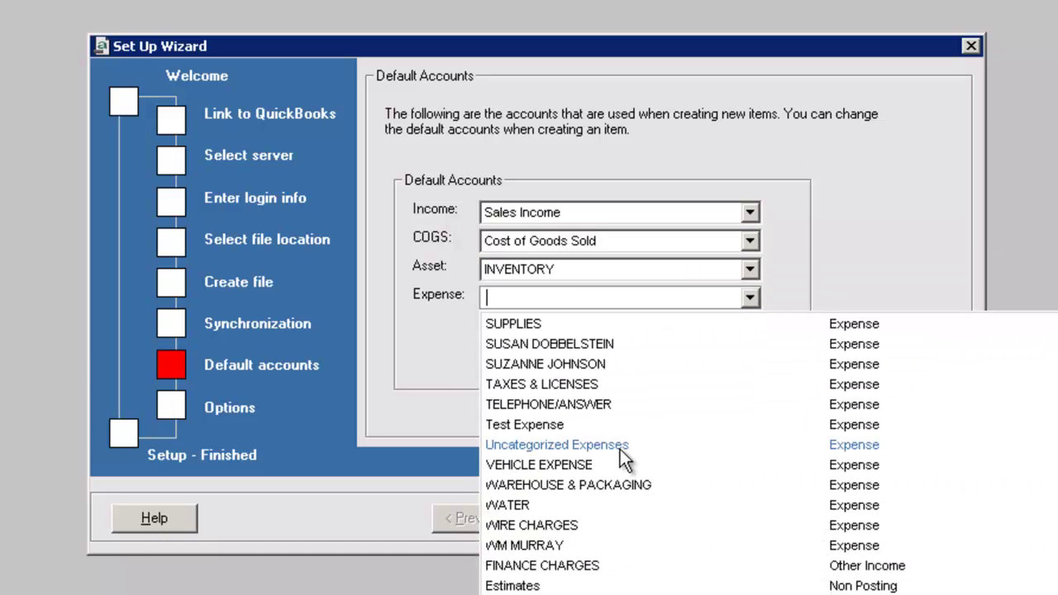
{"action": "left_click", "coordinate": [620, 449]}
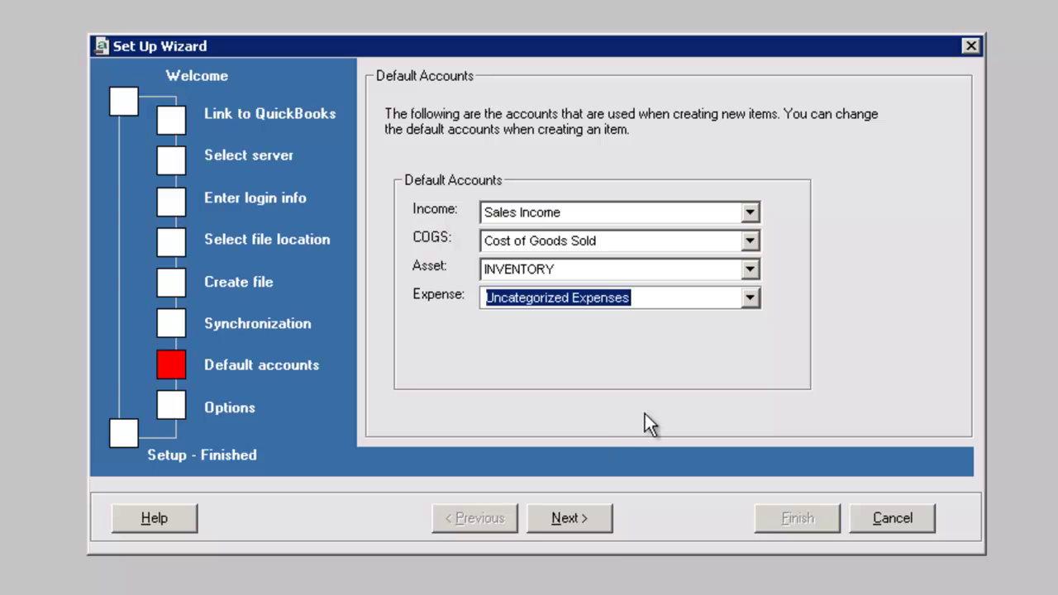
Uncheck 'Synchronize on start-up' on the Options page and finish the setup wizard
{"action": "left_click", "coordinate": [588, 522]}
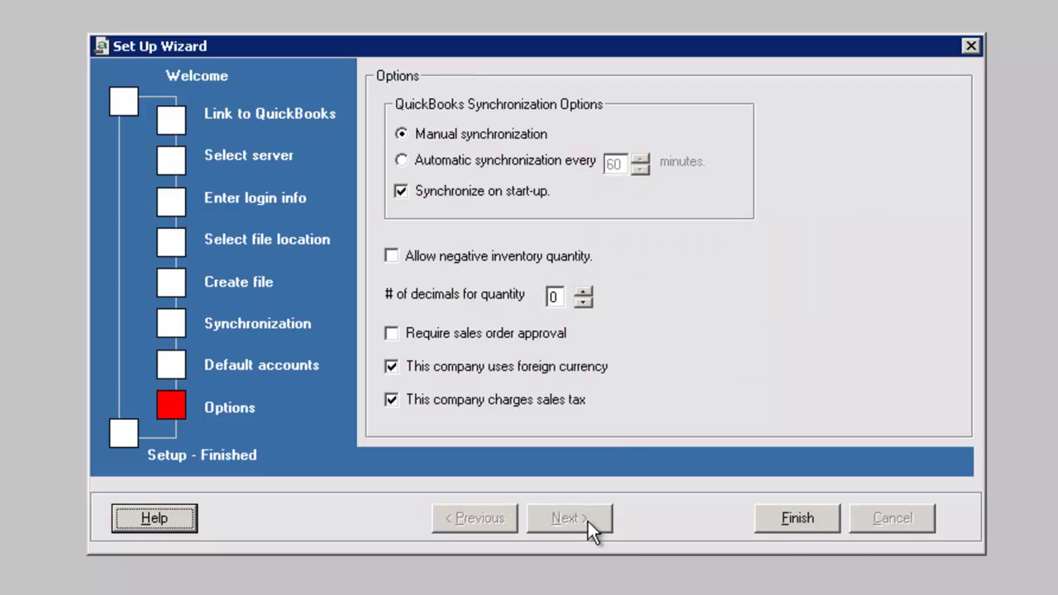
{"action": "left_click", "coordinate": [400, 192]}
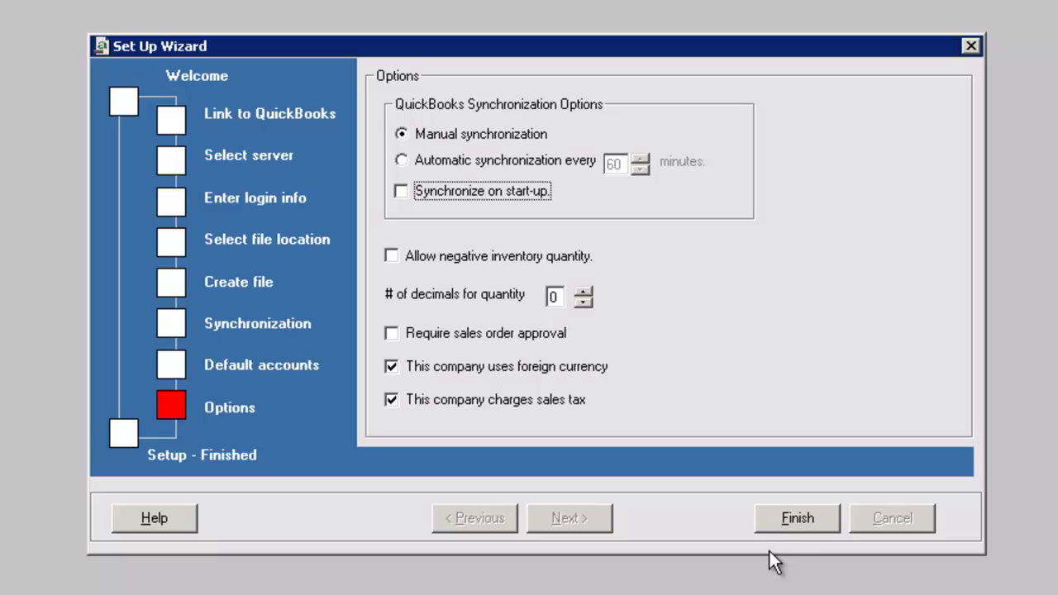
{"action": "left_click", "coordinate": [781, 522]}
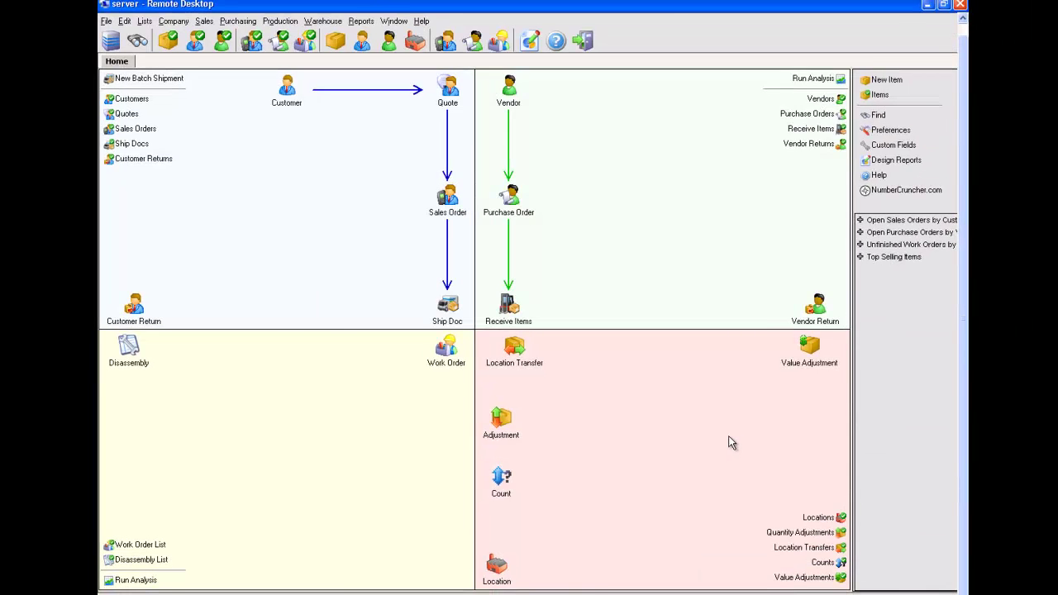